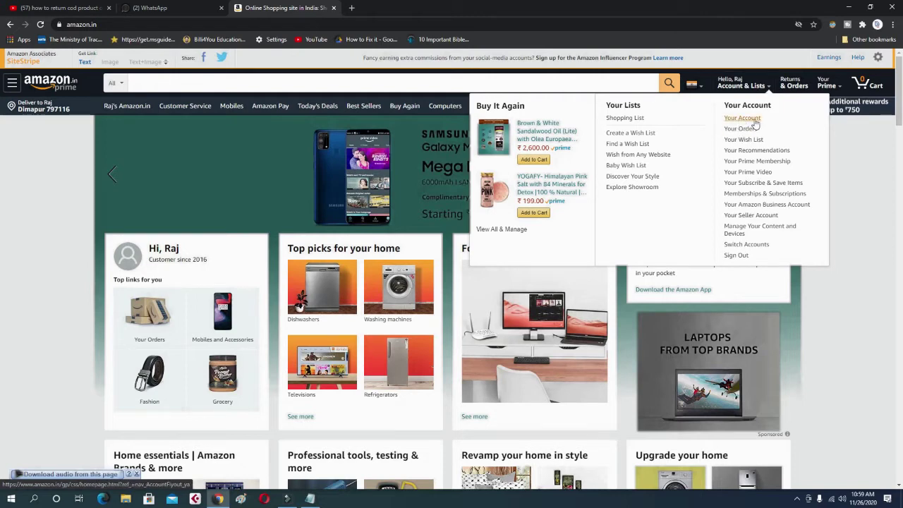
From Your Orders, start a return and select the elegante sunglasses
click(750, 119)
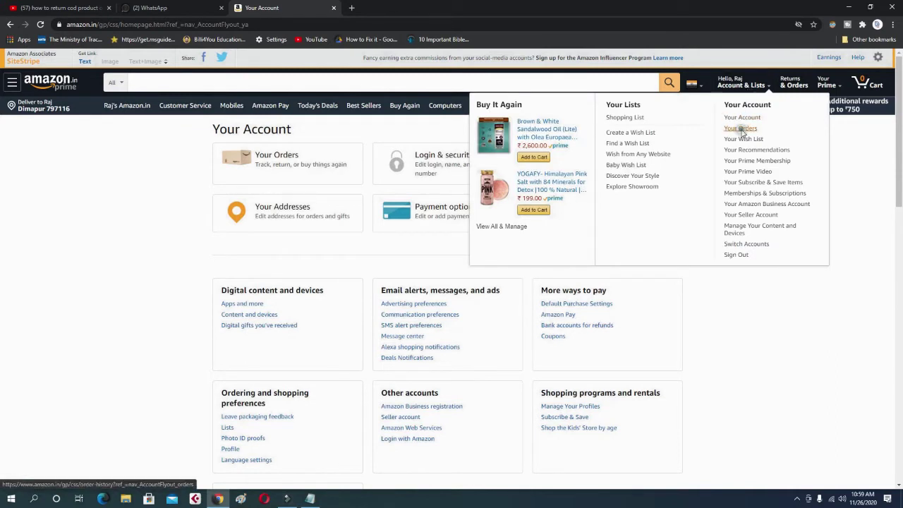
click(740, 130)
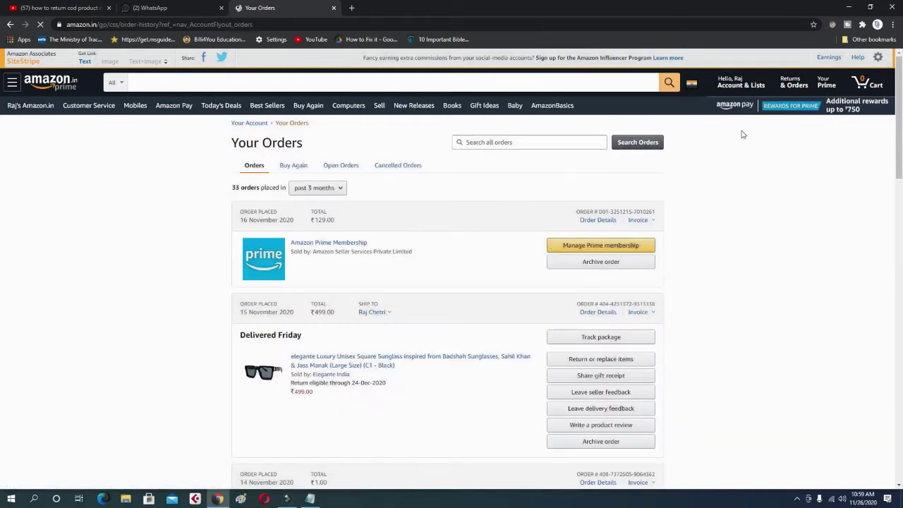
click(621, 364)
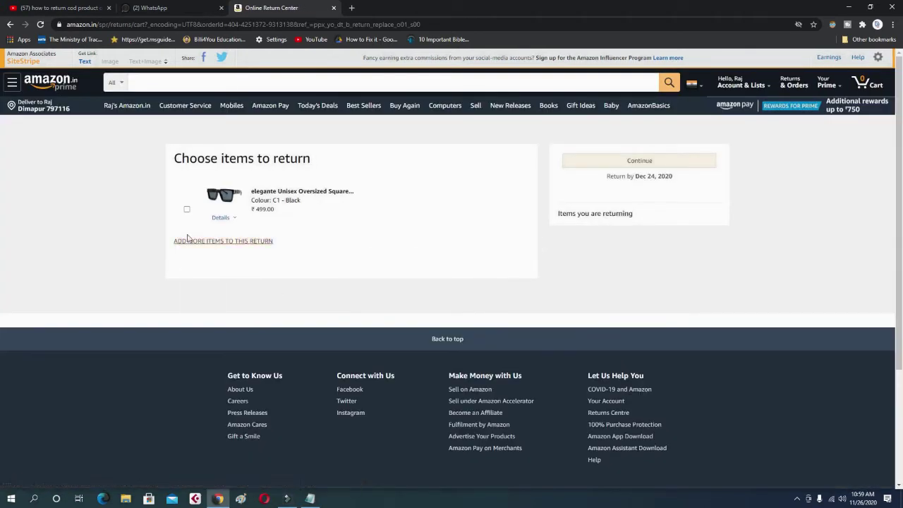
click(187, 209)
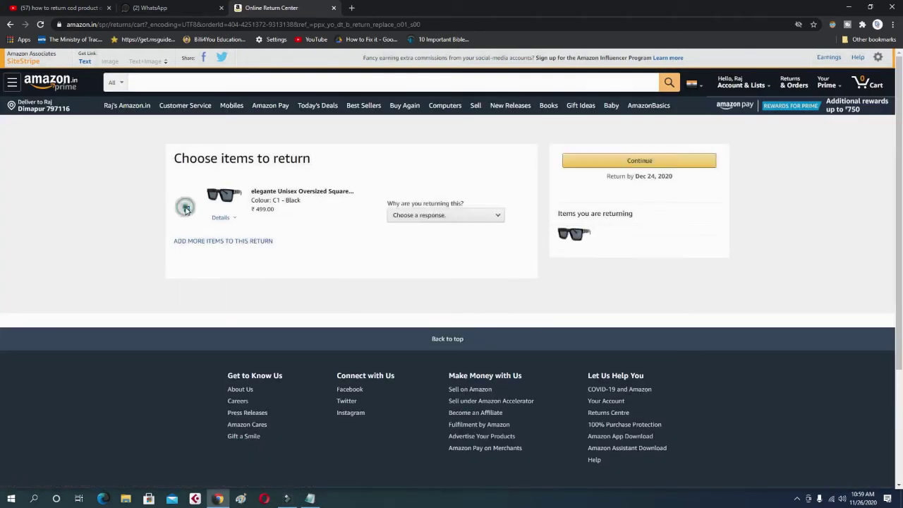
Give 'Does not look good on me' as the return reason and continue to refund options
click(445, 218)
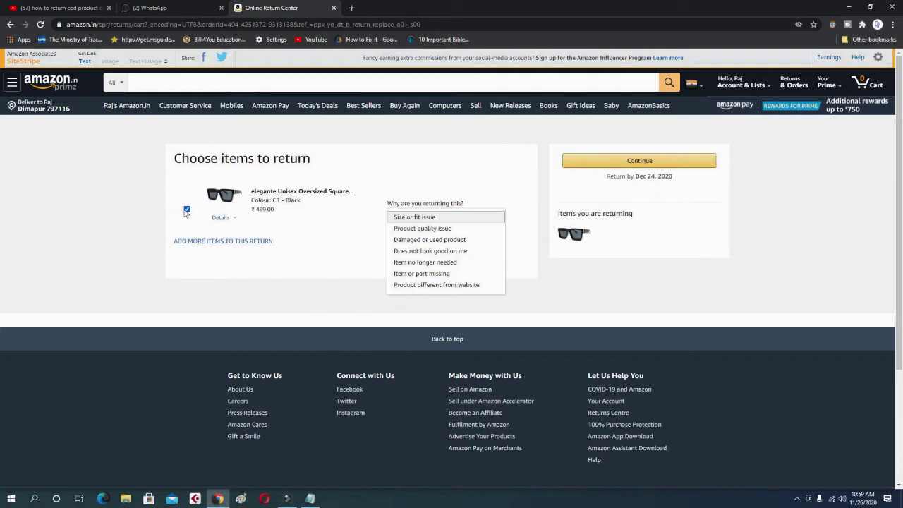
click(435, 216)
click(416, 251)
click(445, 263)
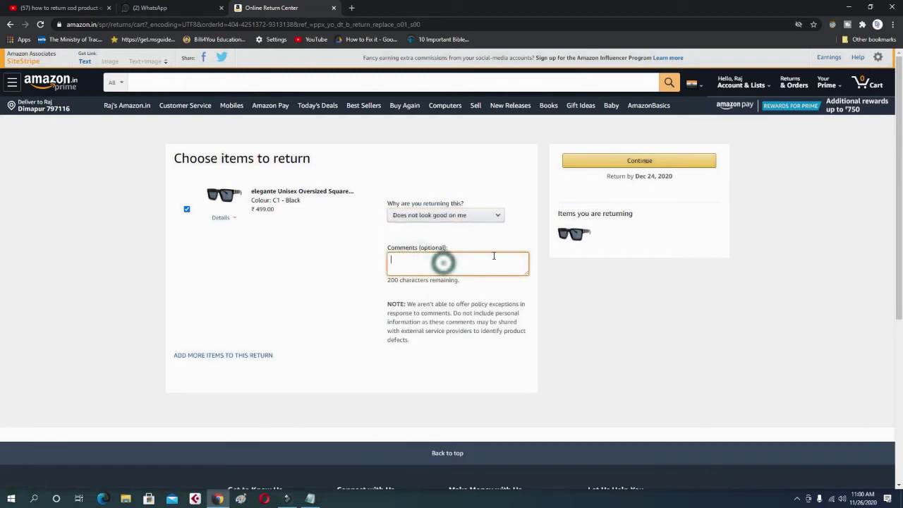
click(640, 160)
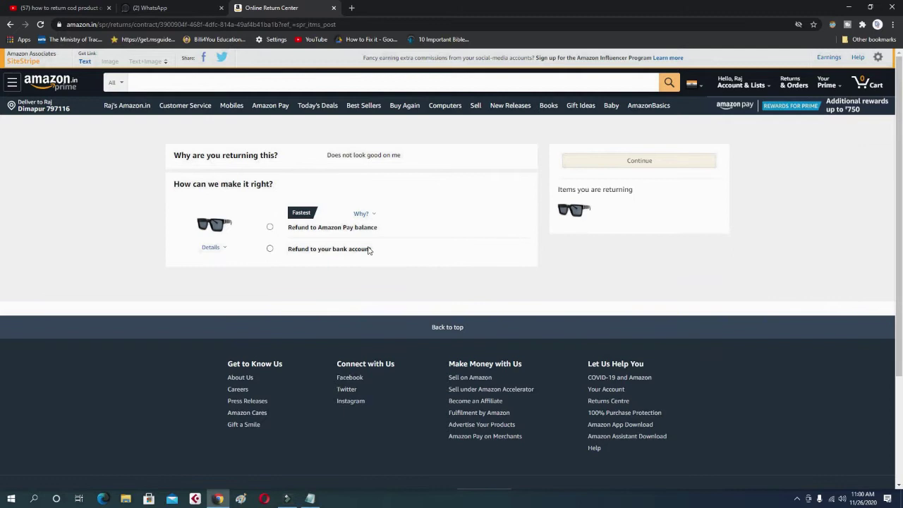
Choose 'Refund to your bank account' and accept the eyewear original-condition agreement
click(270, 227)
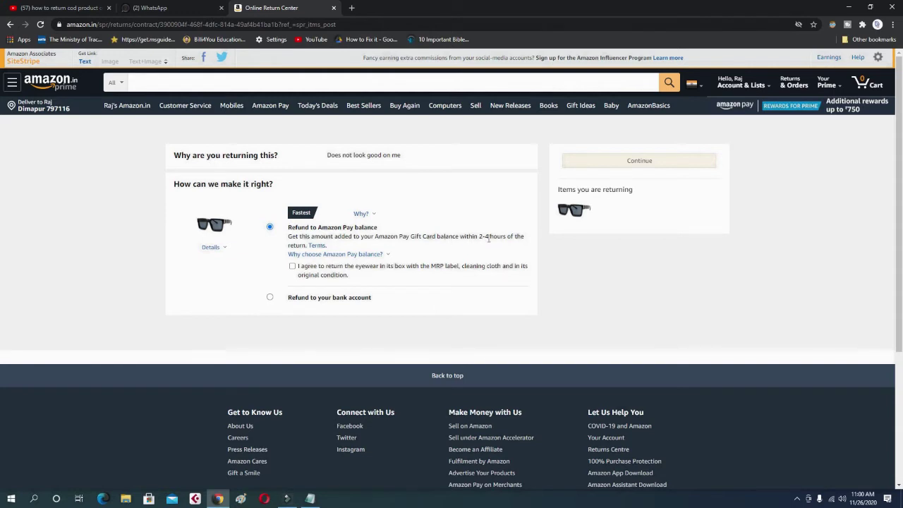
click(269, 298)
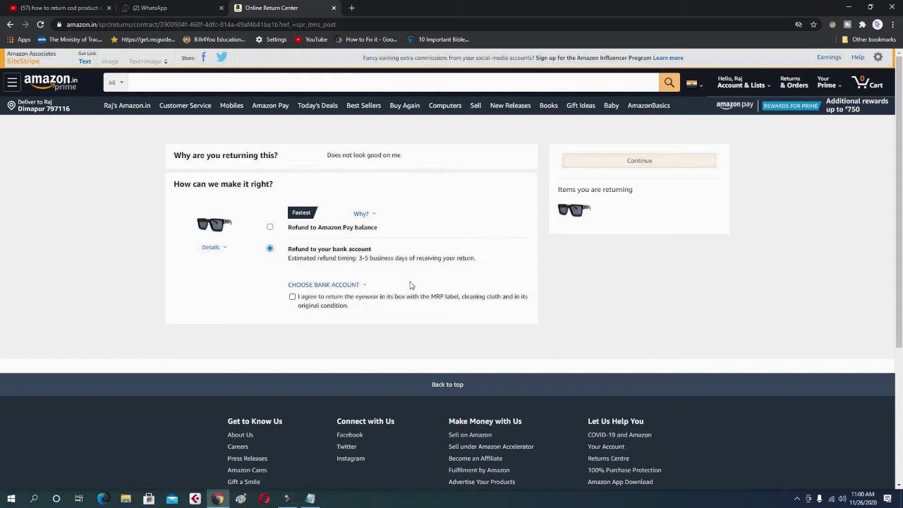
click(270, 228)
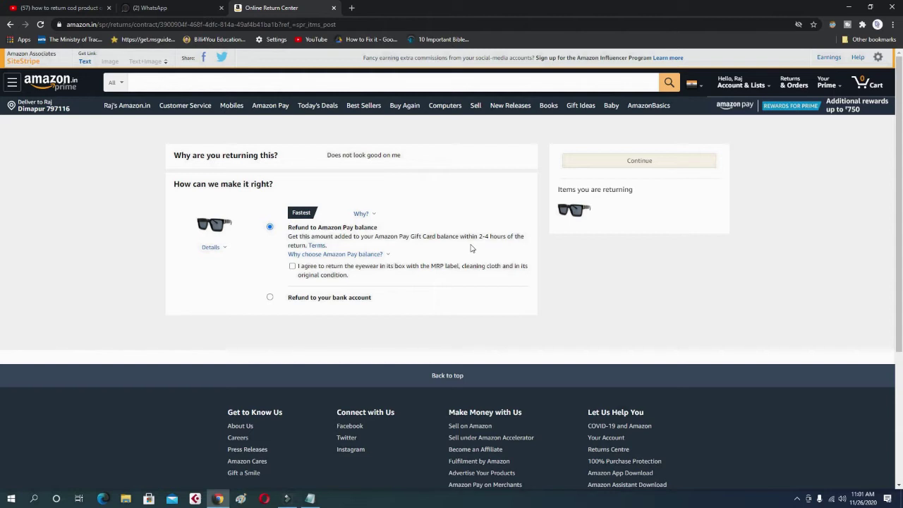
click(270, 297)
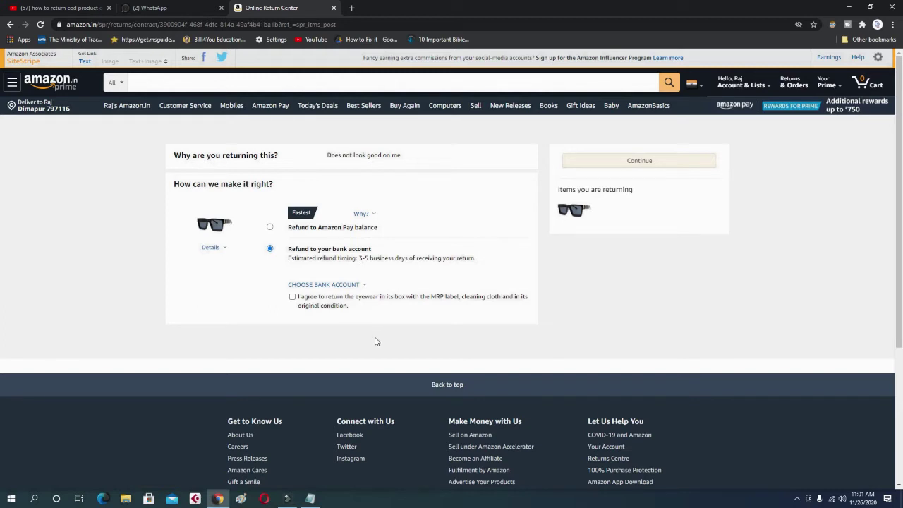
click(292, 297)
Start choosing a refund bank account and answer Yes to knowing the IFSC code
click(315, 286)
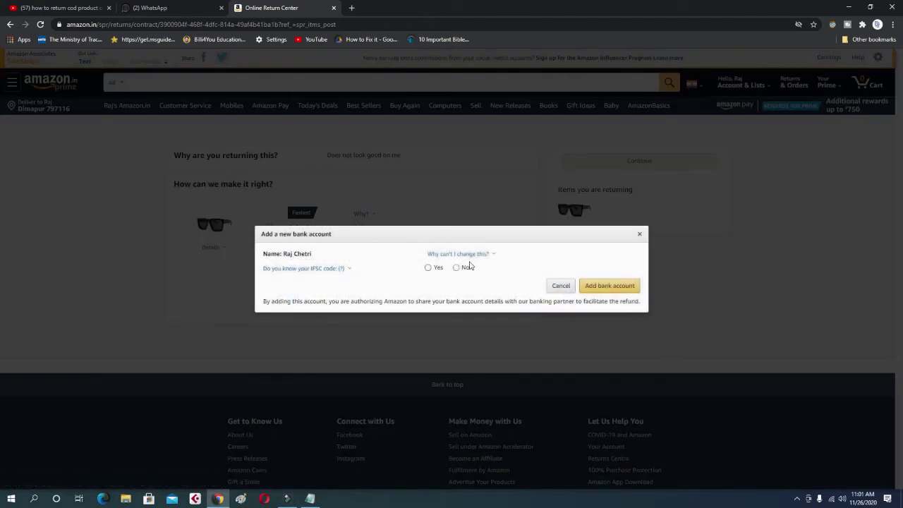
click(332, 271)
click(428, 267)
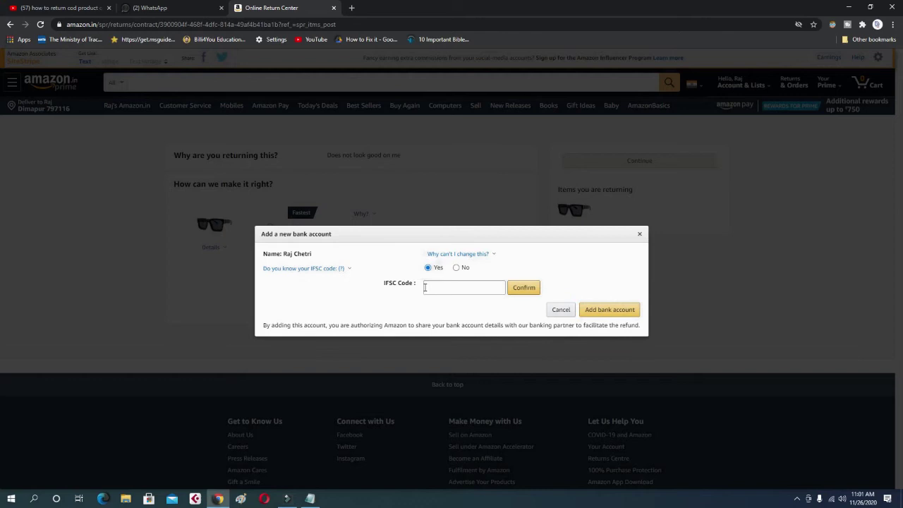
click(424, 287)
click(427, 267)
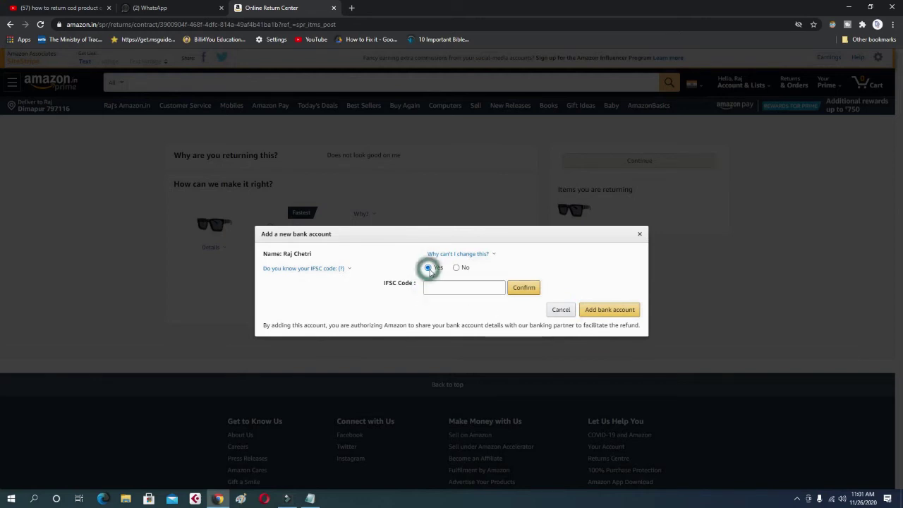
Paste IFSC code UTIB0001128 from the notes and confirm, loading Axis Bank's Dimapur Purana Bazar branch
click(458, 288)
click(310, 499)
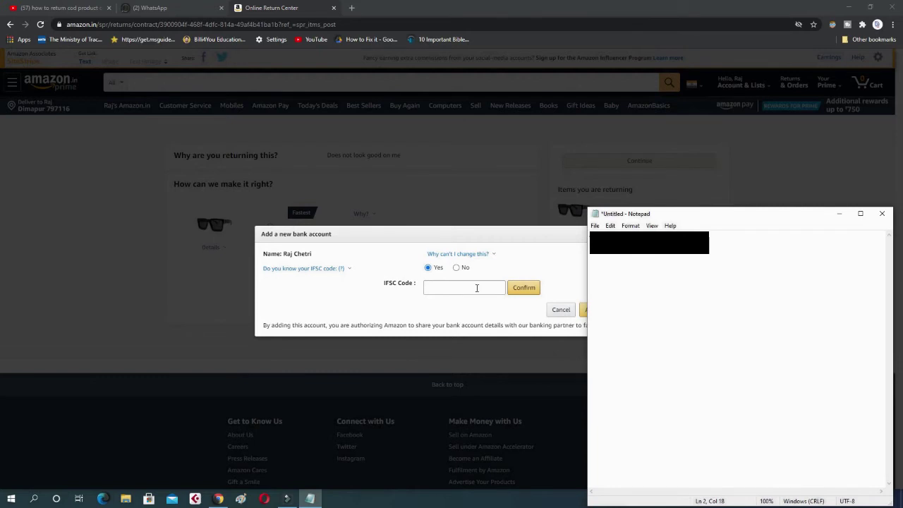
click(455, 286)
text(UTIB0001128)
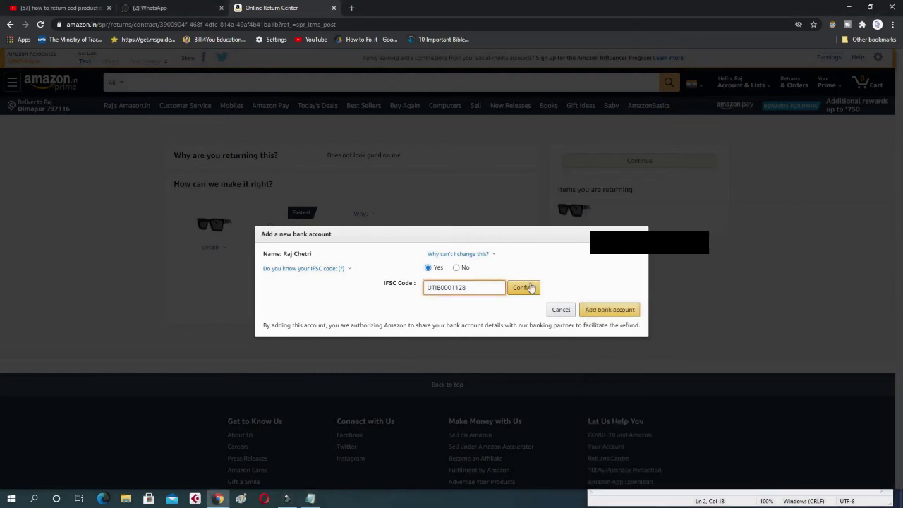
click(523, 288)
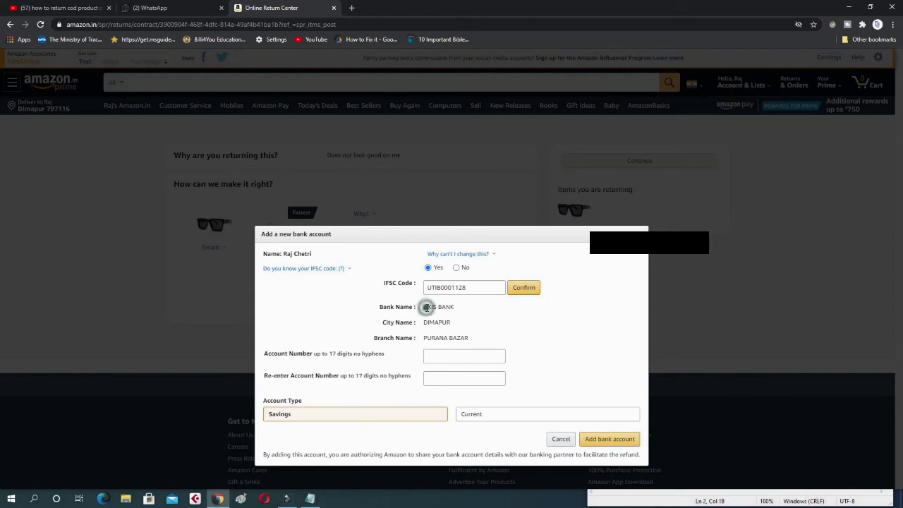
Enter the account number from the notes into the Account Number field
drag(424, 307, 454, 307)
click(449, 307)
click(466, 338)
key(alt+Tab)
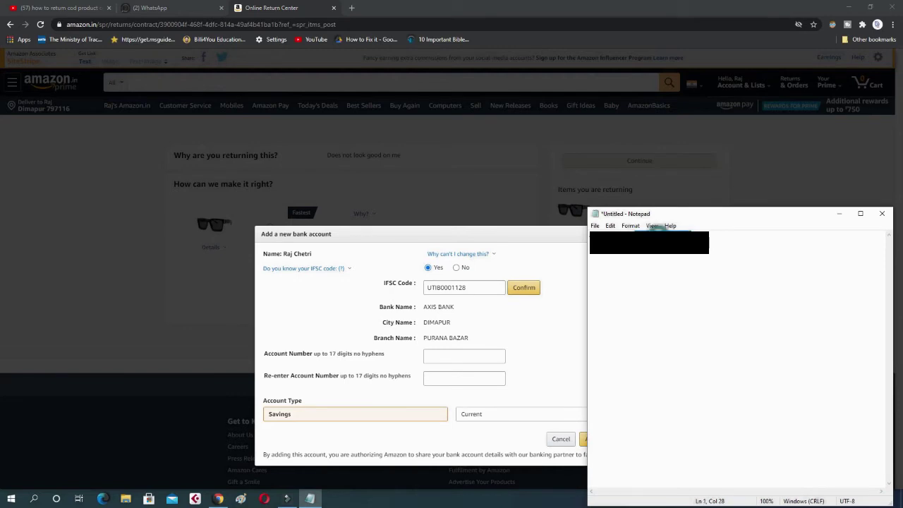
key(alt+Tab)
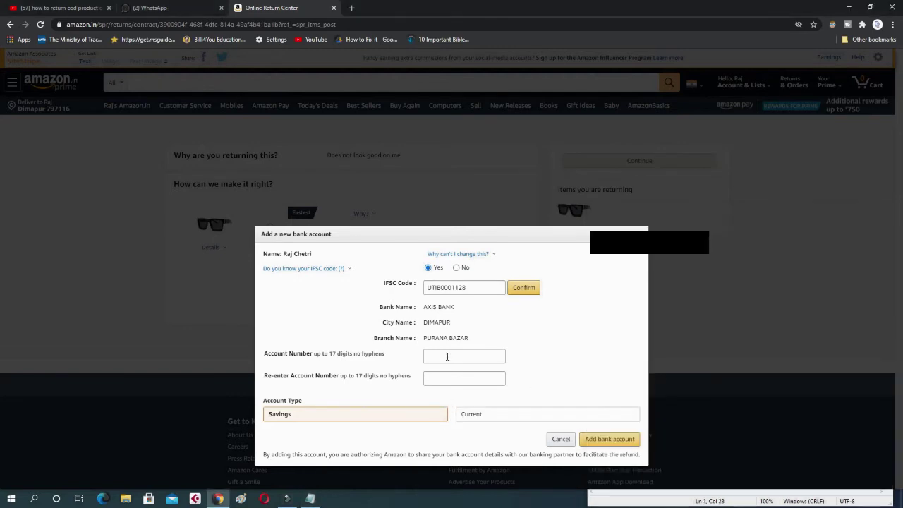
click(445, 355)
click(441, 359)
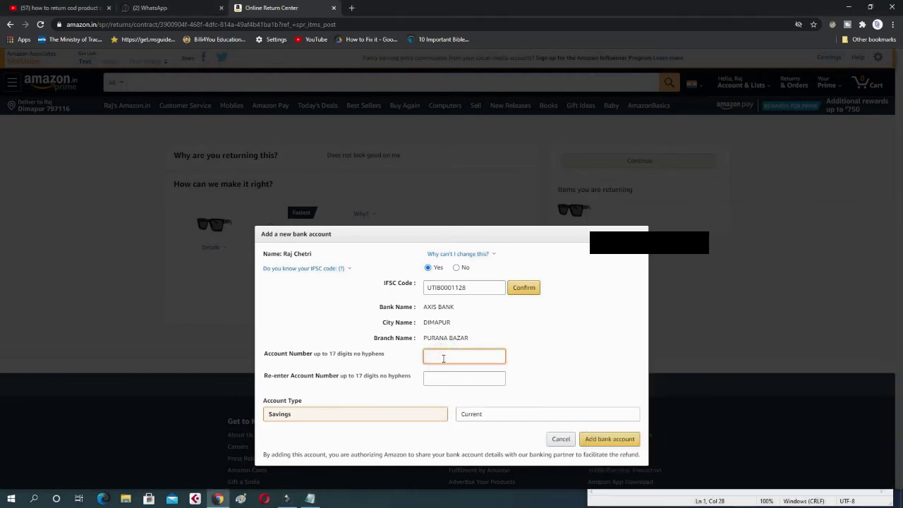
key(alt+Tab)
key(alt+Tab)
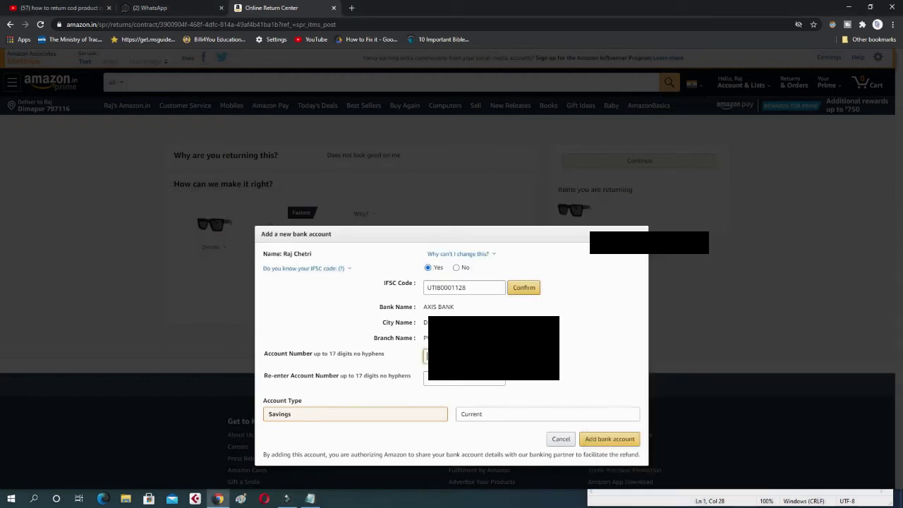
key(alt+Tab)
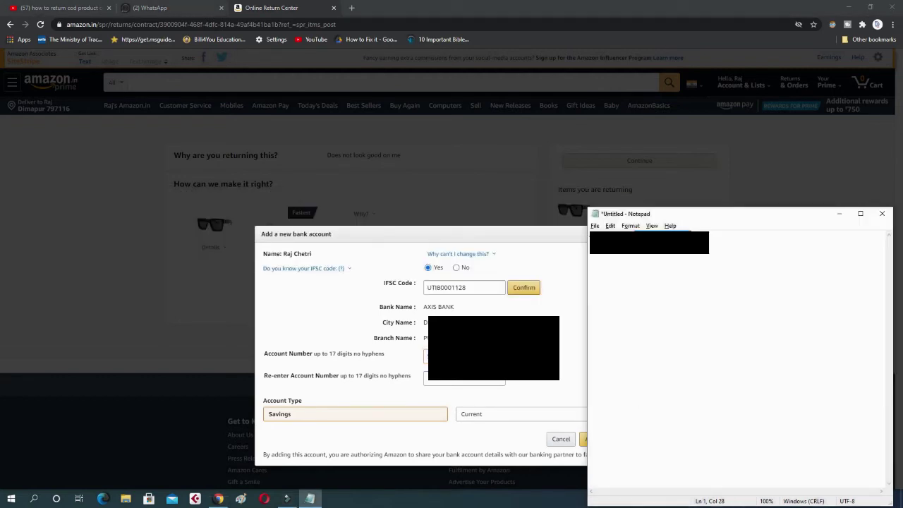
key(alt+Tab)
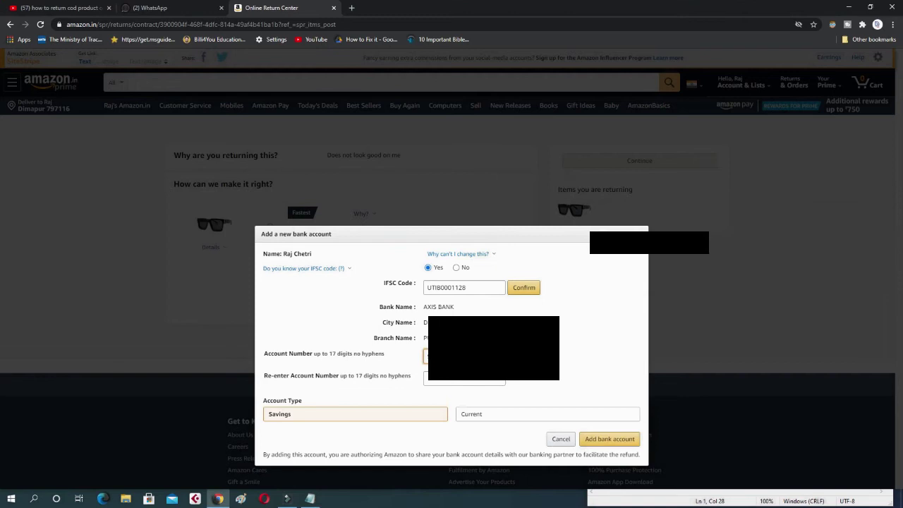
key(alt+Tab)
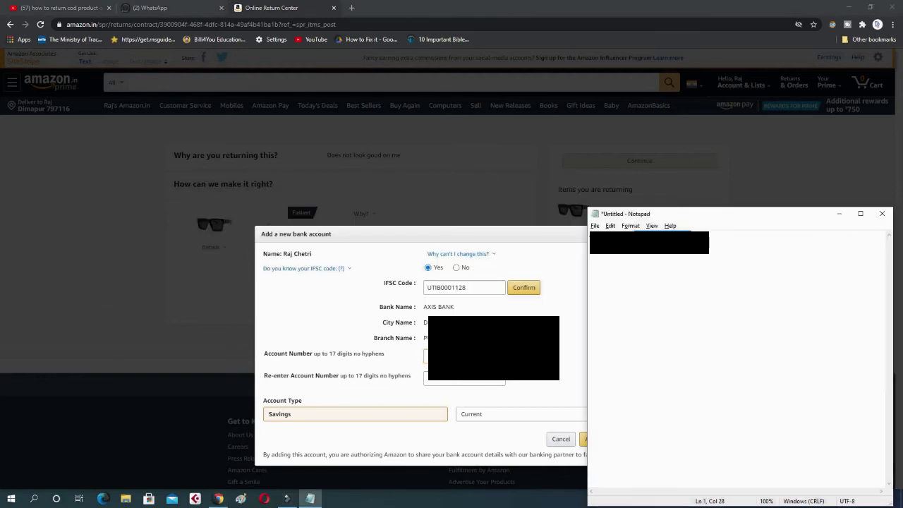
key(alt+Tab)
key(alt+Tab)
key(alt+Tab)
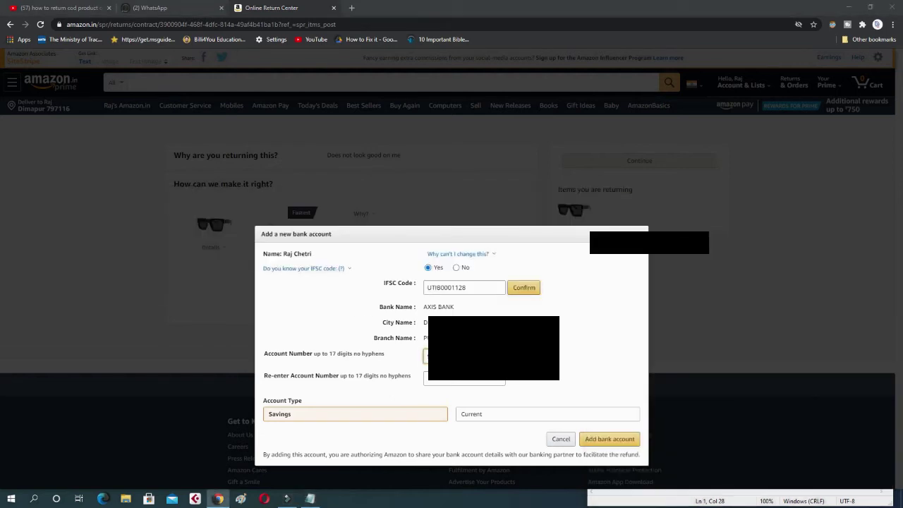
key(alt+Tab)
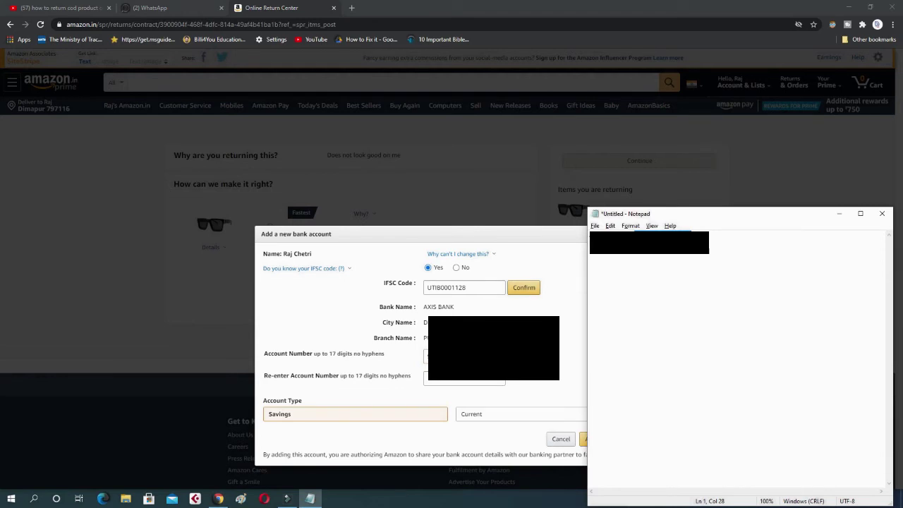
key(alt+Tab)
key(alt+Tab)
key(alt+Tab)
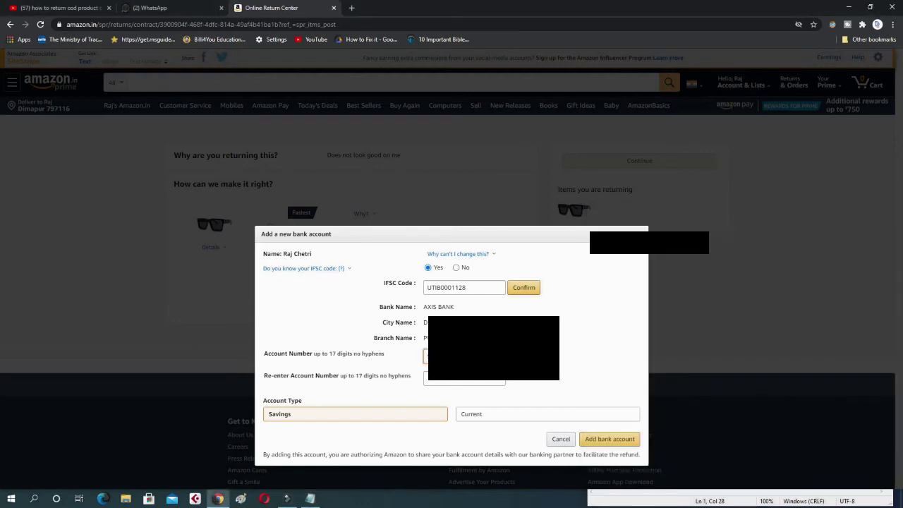
Enter the same account number again in the Re-enter Account Number field
click(446, 383)
key(alt+Tab)
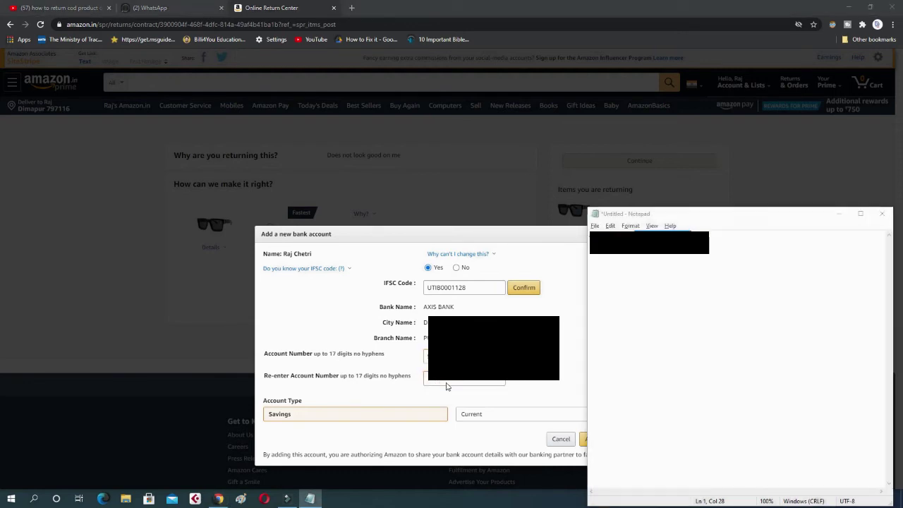
key(alt+Tab)
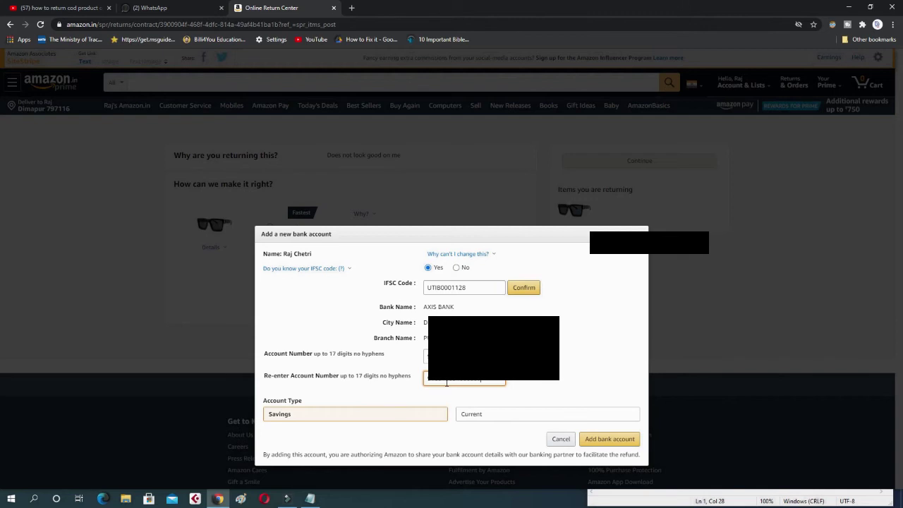
key(alt+Tab)
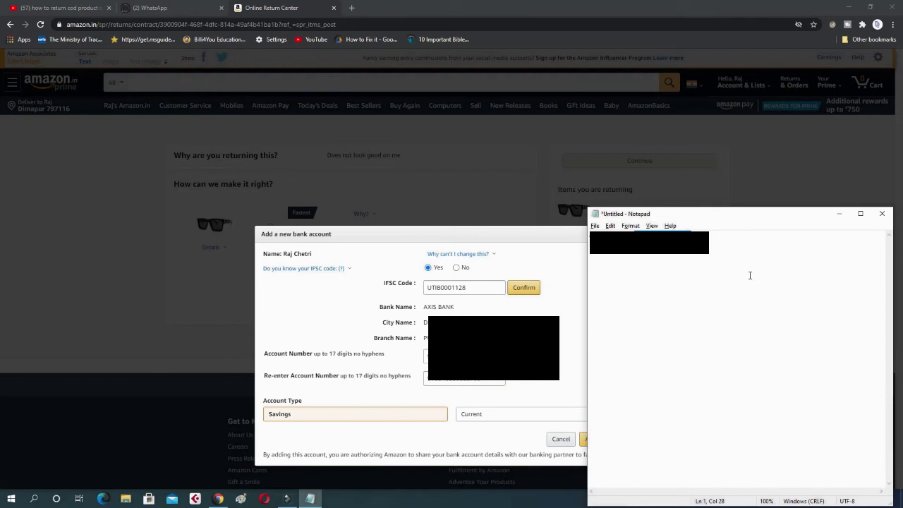
key(alt+Tab)
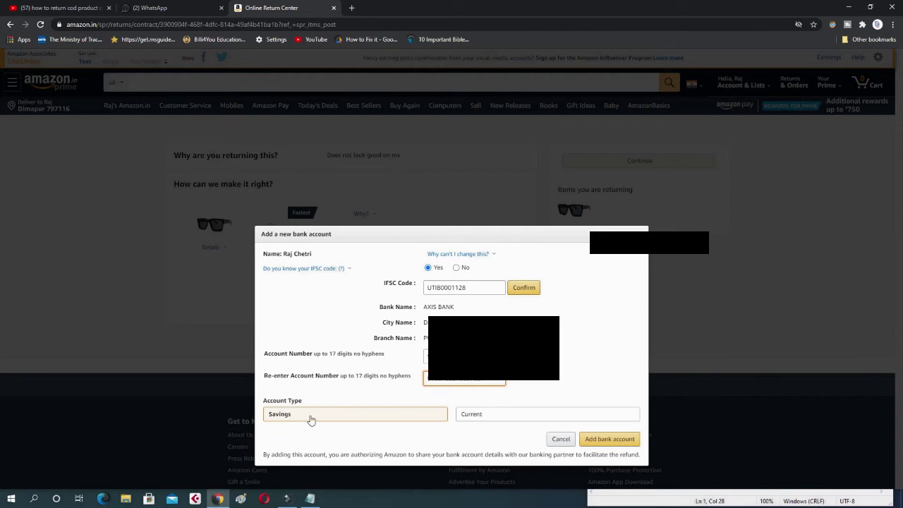
Save the new bank account, try the bank refund option, then reload the return page
click(600, 441)
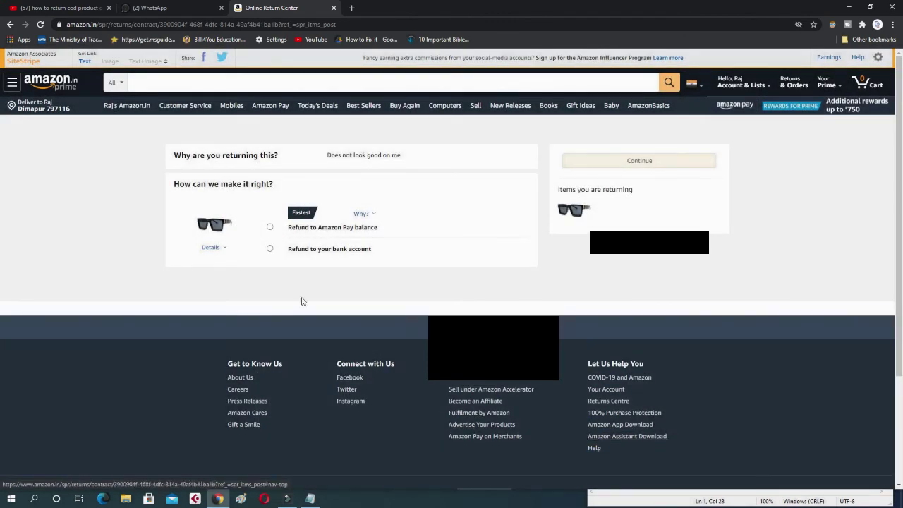
click(270, 249)
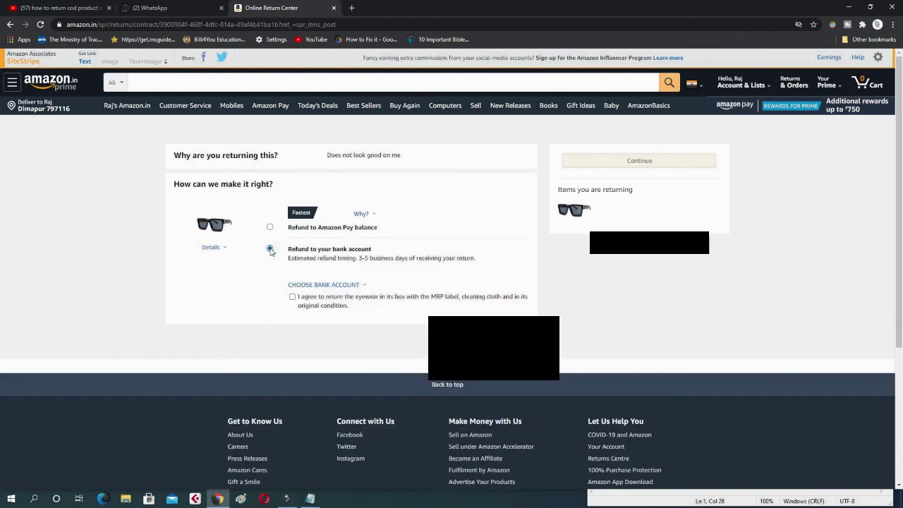
click(293, 297)
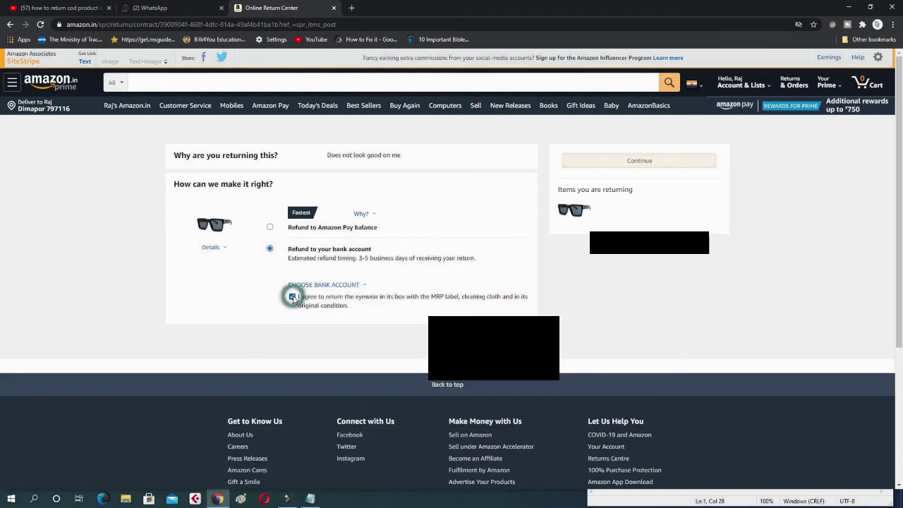
click(293, 297)
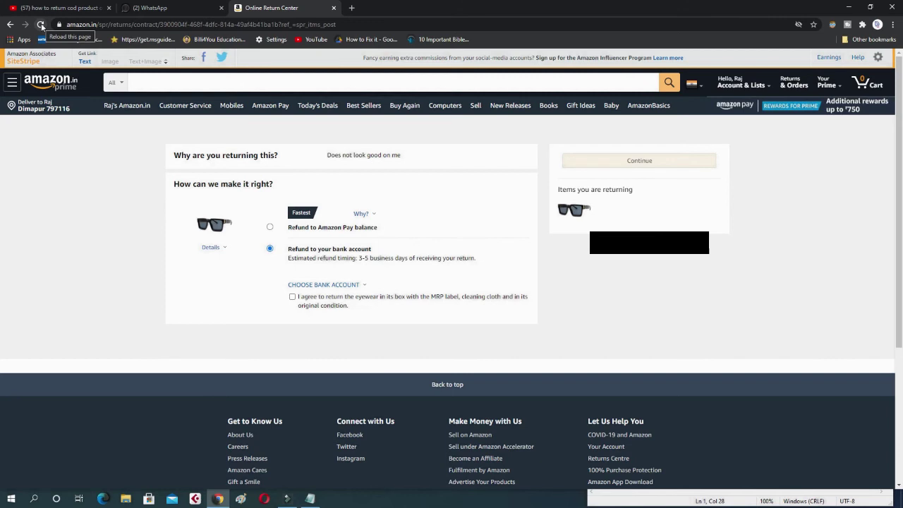
click(41, 24)
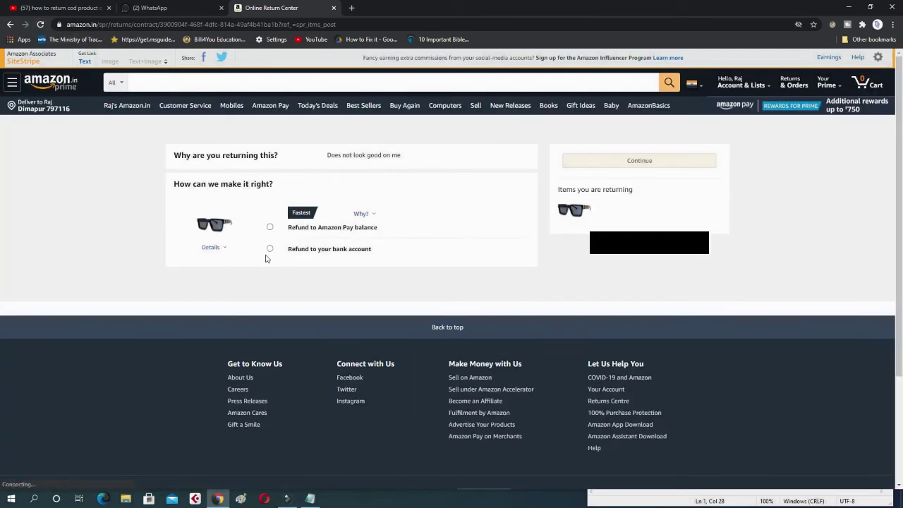
Set the refund to the bank account ending 799 and accept the eyewear condition agreement
click(270, 249)
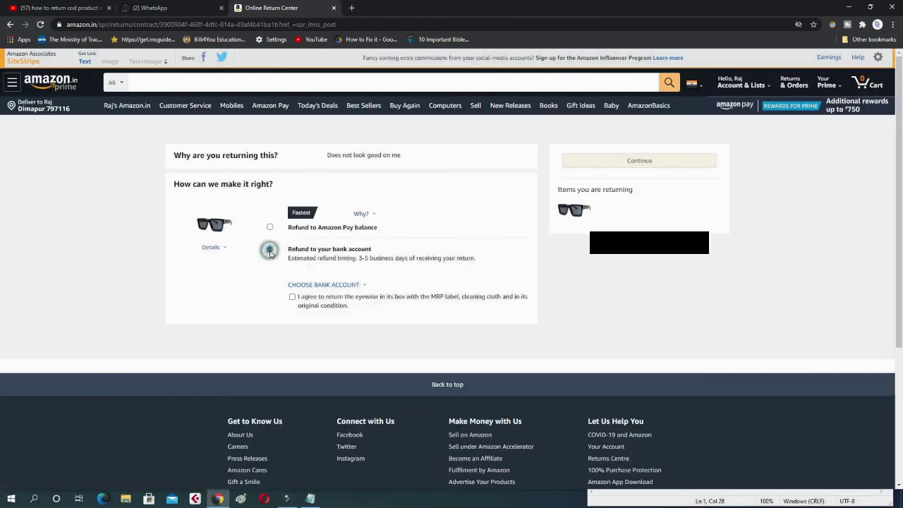
click(362, 286)
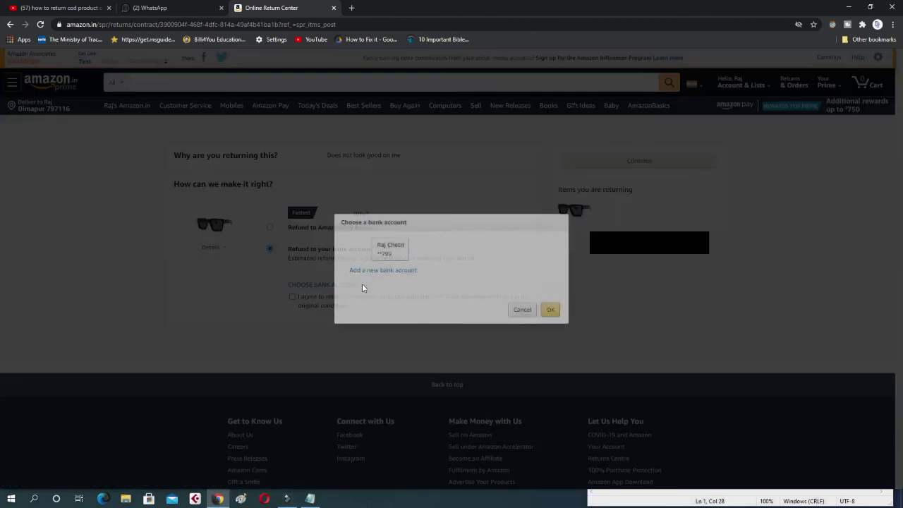
click(386, 257)
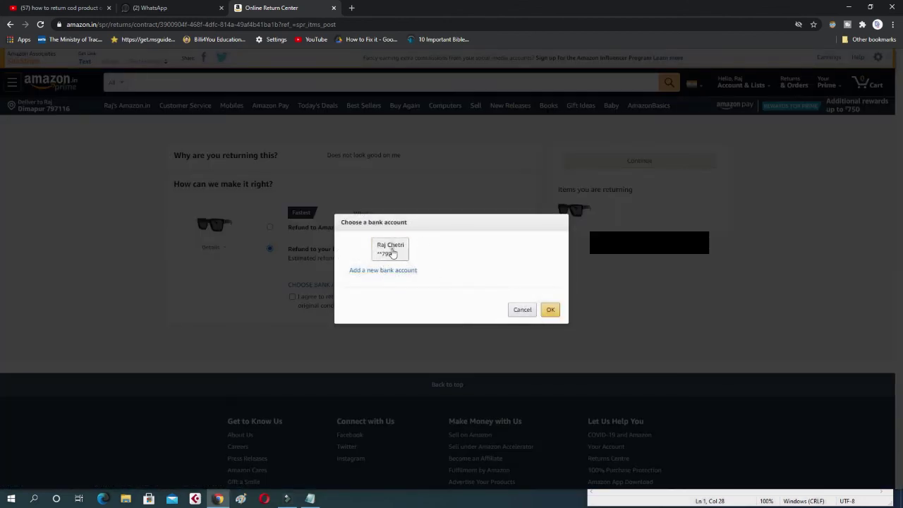
click(392, 251)
click(549, 309)
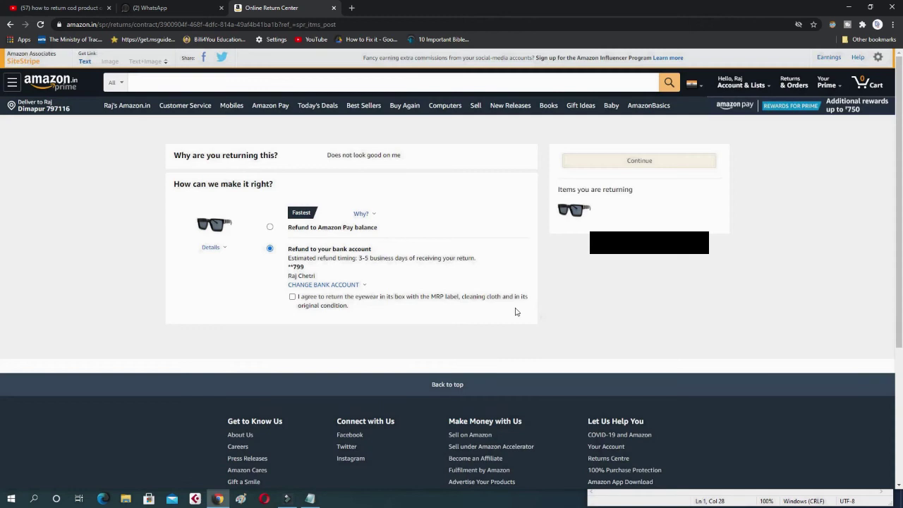
click(293, 297)
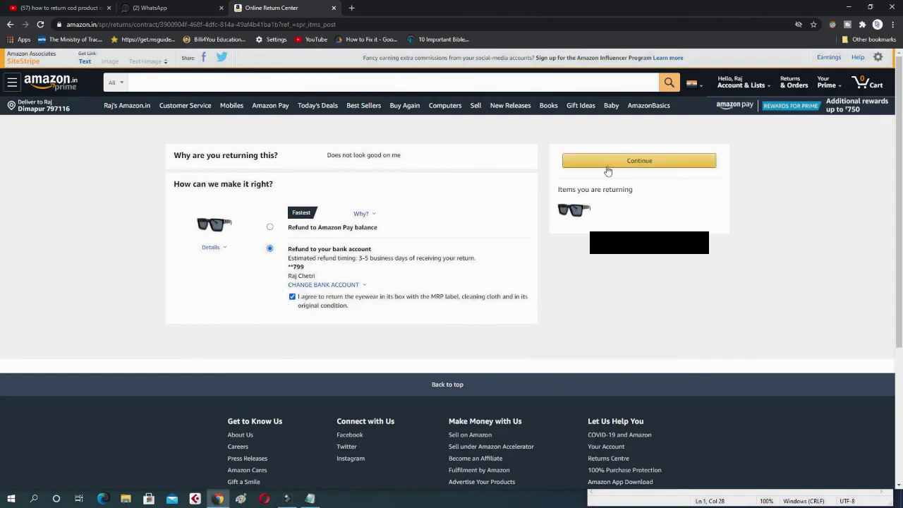
Keep the Fri Nov 27, 07:00–19:00 pickup slot and confirm the return
click(642, 162)
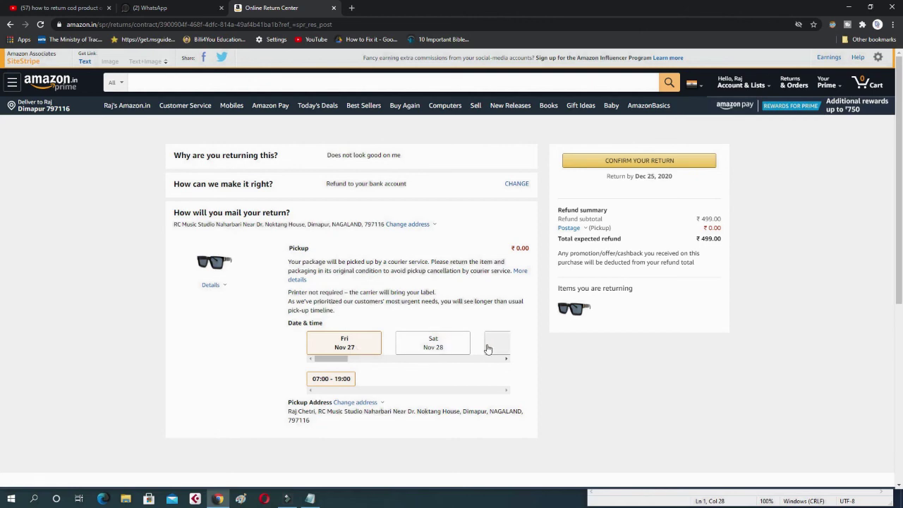
scroll(485, 347, down, 3)
scroll(485, 348, up, 3)
mouse_move(331, 359)
mouse_down()
mouse_move(497, 367)
mouse_move(334, 363)
mouse_up()
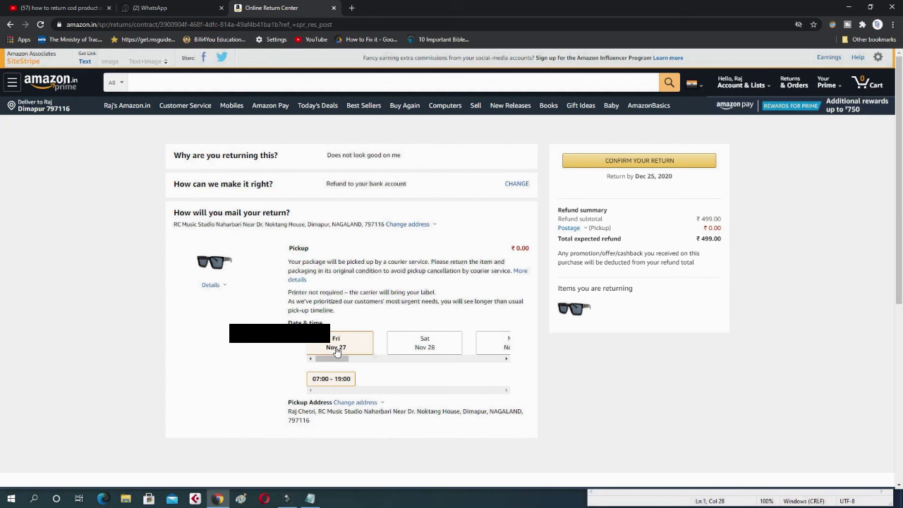
click(336, 350)
click(635, 161)
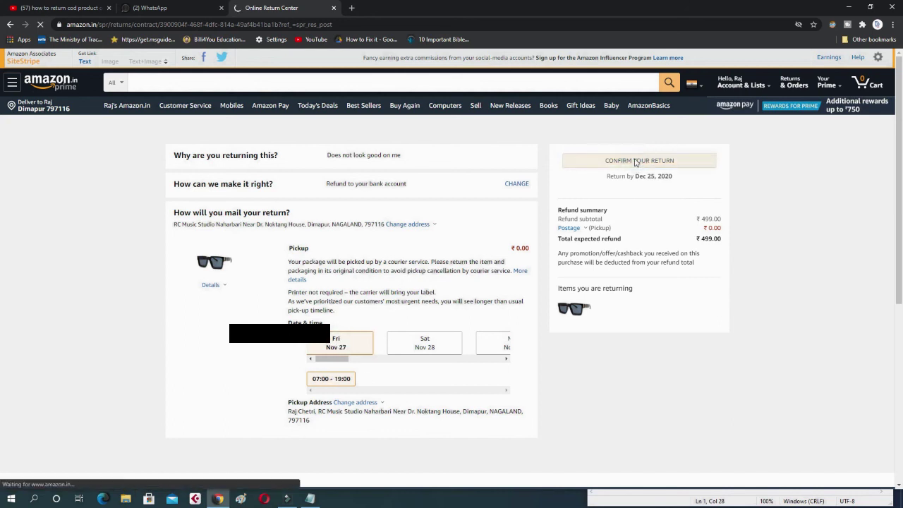